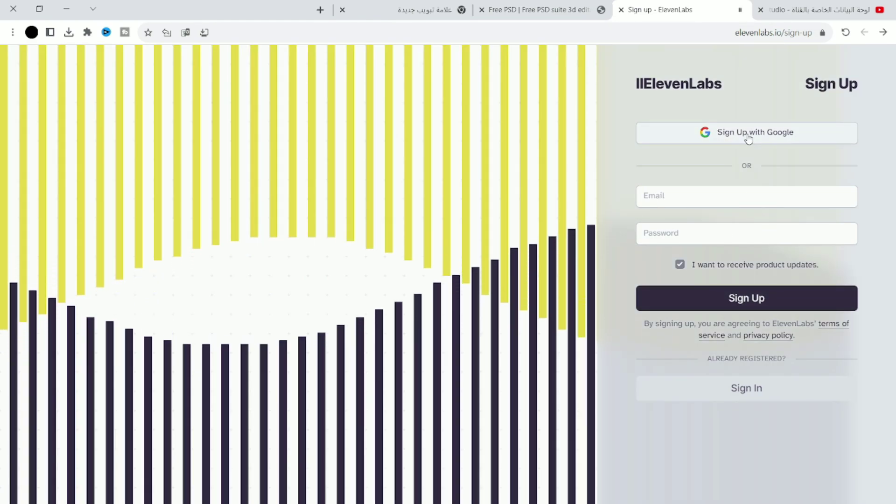
Step: Sign up to ElevenLabs with a Google account and go from the pricing page to Speech Synthesis
{"action": "left_click", "coordinate": [748, 135]}
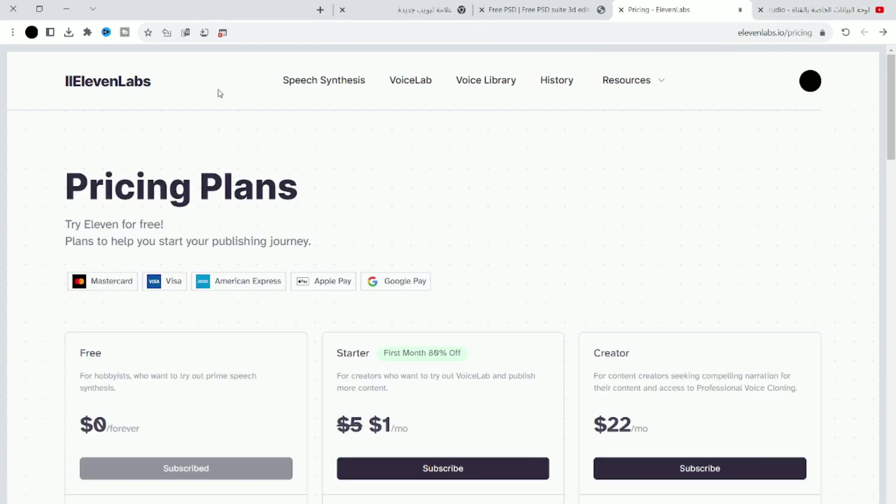
{"action": "left_click", "coordinate": [124, 83]}
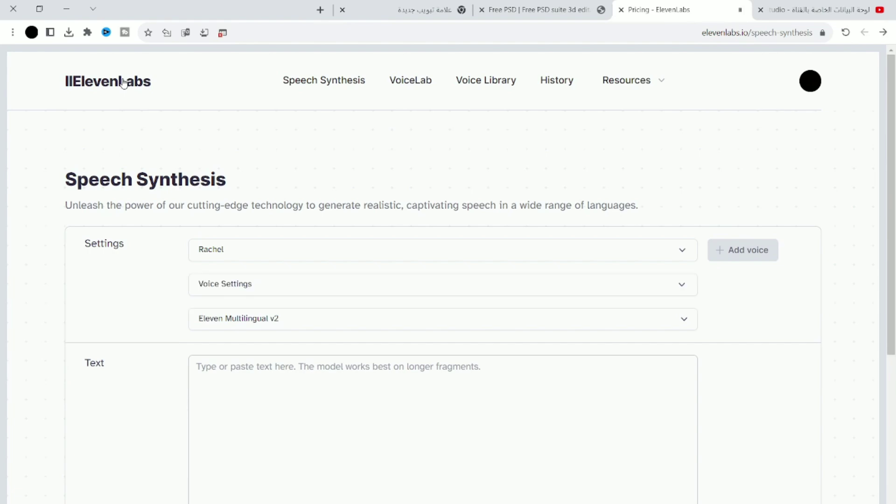
{"action": "scroll", "coordinate": [279, 152], "scroll_direction": "down", "scroll_amount": 6}
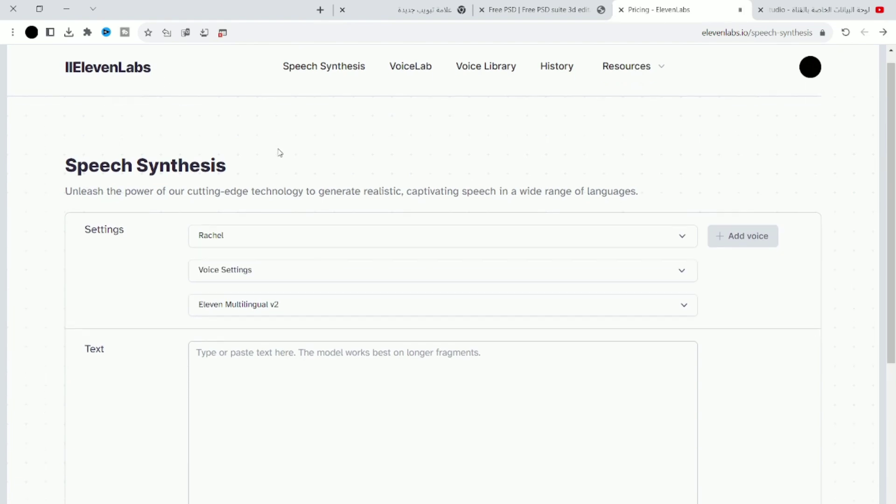
{"action": "scroll", "coordinate": [281, 147], "scroll_direction": "up", "scroll_amount": 6}
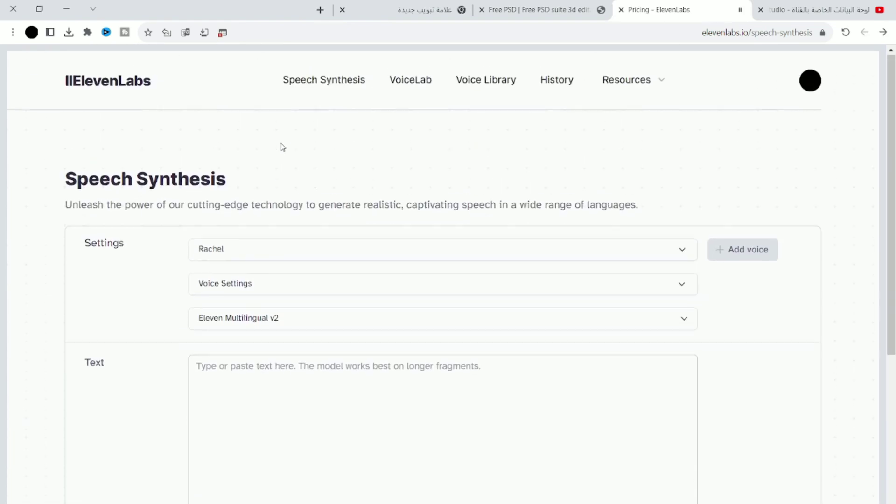
Step: Examine the list of premade voices and the Voice Settings sliders without changing anything
{"action": "left_click", "coordinate": [688, 255]}
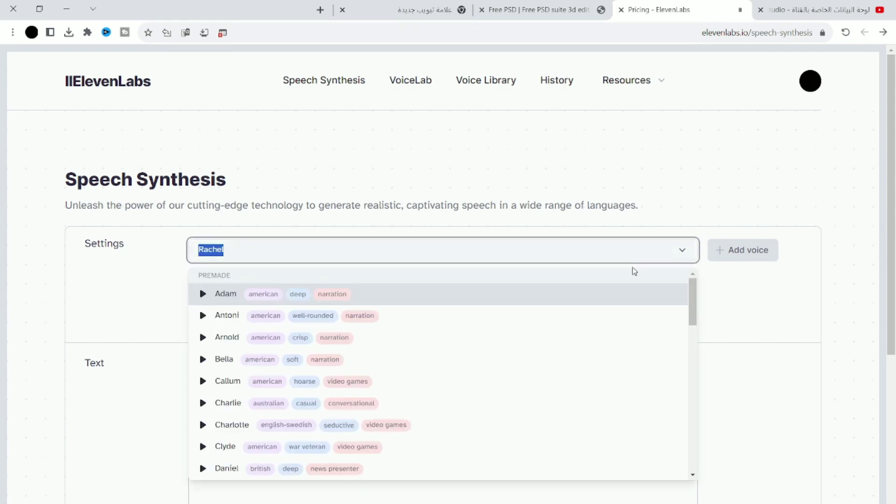
{"action": "scroll", "coordinate": [472, 348], "scroll_direction": "down", "scroll_amount": 3}
{"action": "scroll", "coordinate": [474, 349], "scroll_direction": "down", "scroll_amount": 10}
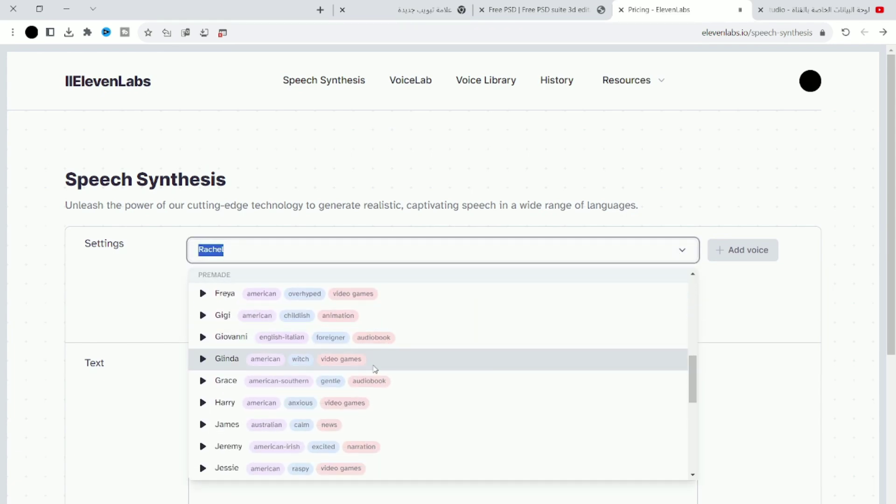
{"action": "scroll", "coordinate": [375, 370], "scroll_direction": "up", "scroll_amount": 12}
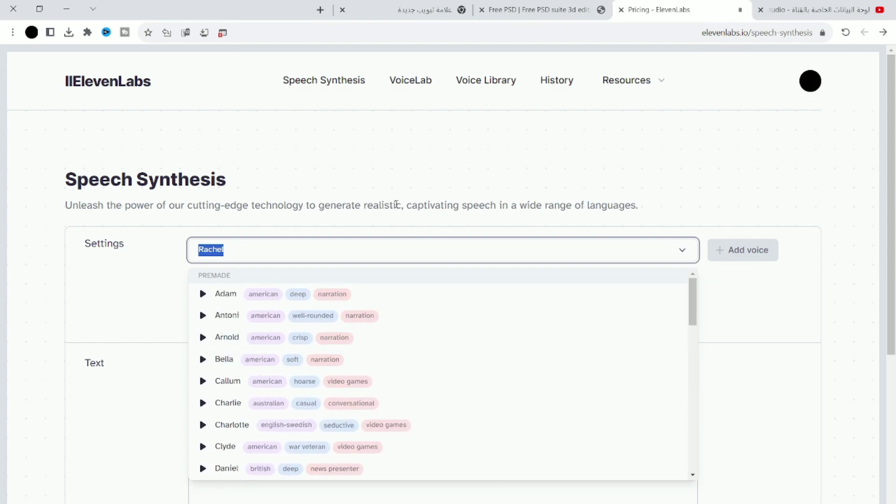
{"action": "left_click", "coordinate": [440, 227]}
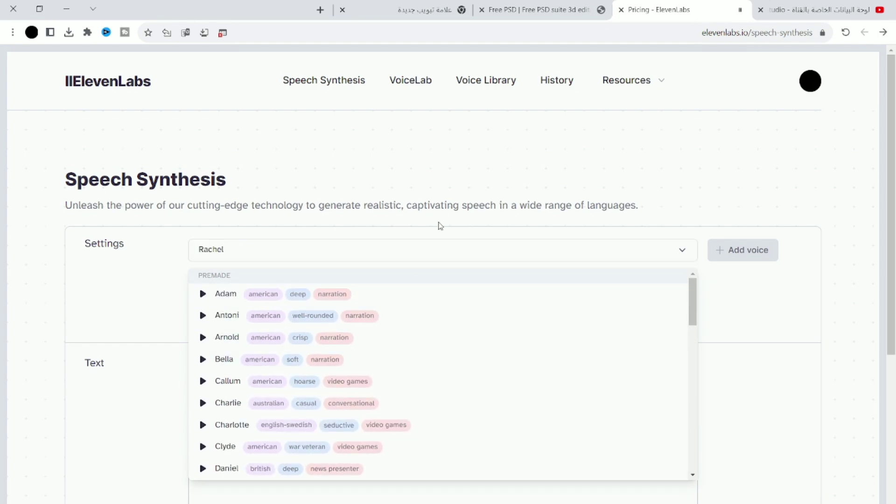
{"action": "left_click", "coordinate": [685, 284]}
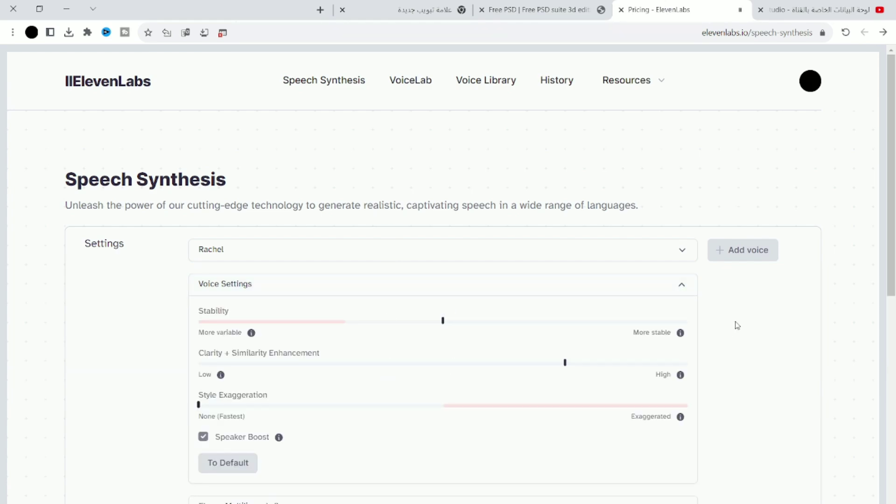
{"action": "left_click", "coordinate": [682, 287]}
Step: Paste the copied Arabic passage starting "بدأ دعوته سرًّا في مكة المكرمة" into the speech text
{"action": "scroll", "coordinate": [438, 408], "scroll_direction": "down", "scroll_amount": 4}
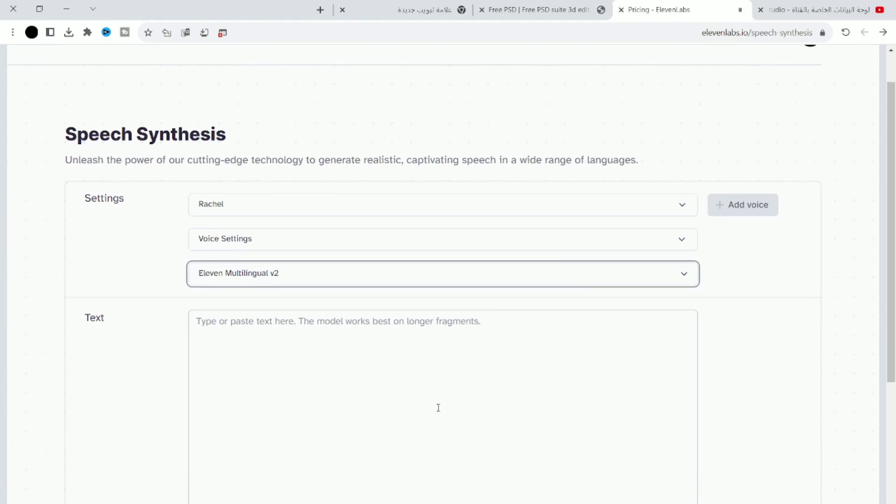
{"action": "left_click", "coordinate": [396, 204]}
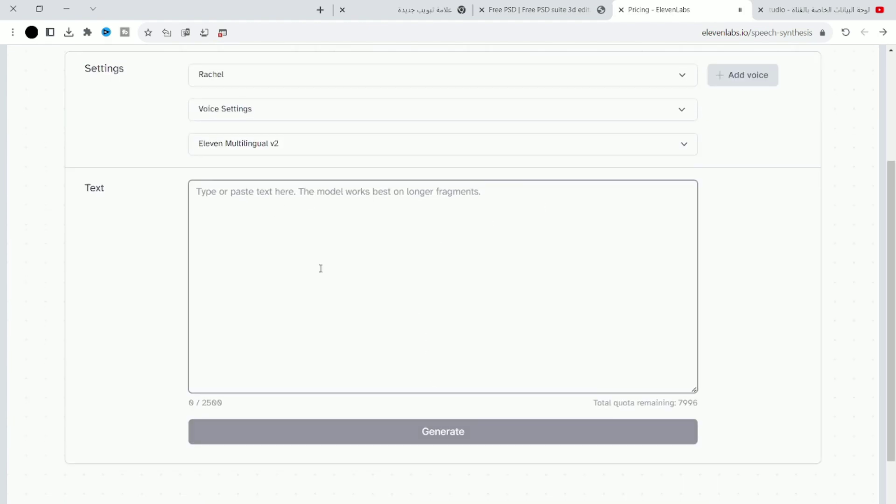
{"action": "scroll", "coordinate": [321, 267], "scroll_direction": "up", "scroll_amount": 3}
{"action": "right_click", "coordinate": [374, 319]}
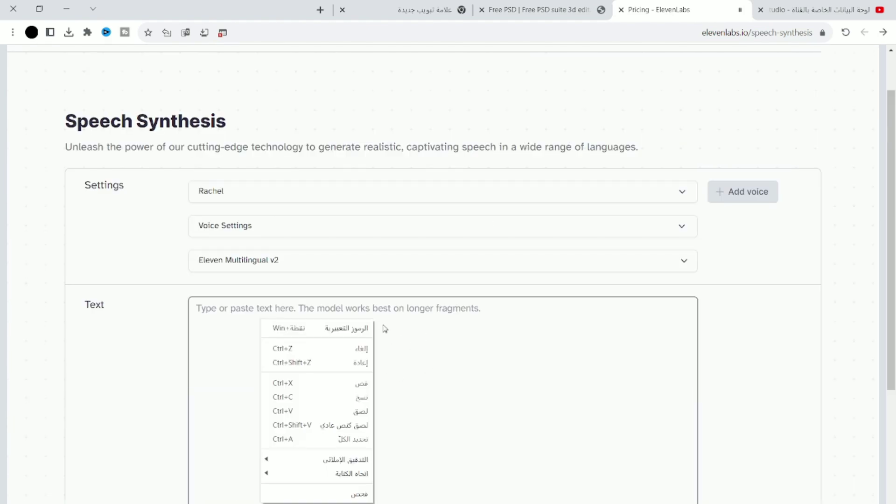
{"action": "left_click", "coordinate": [366, 411]}
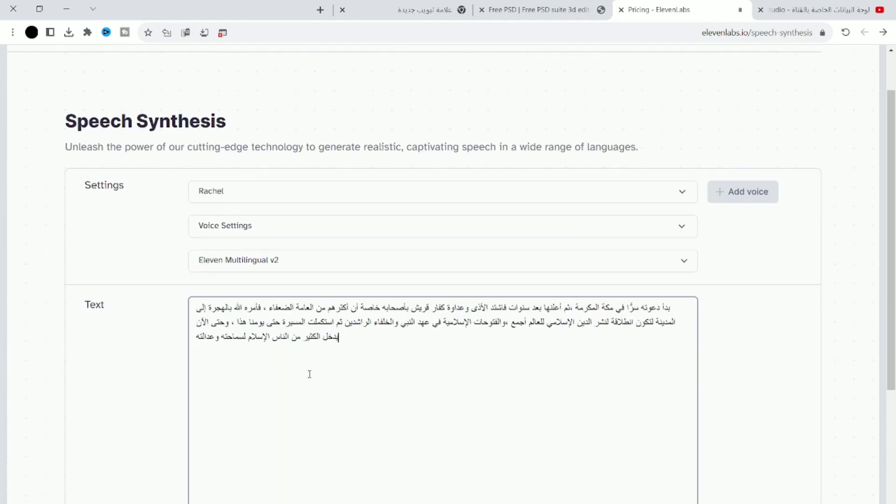
{"action": "scroll", "coordinate": [318, 379], "scroll_direction": "down", "scroll_amount": 1}
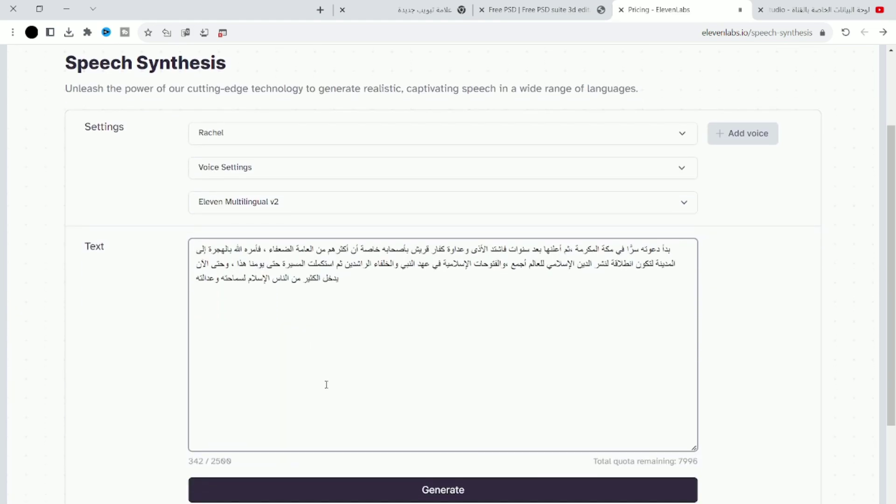
Step: Generate the Arabic speech with the Rachel voice, and generate it again with the Mimi voice
{"action": "left_click", "coordinate": [451, 497]}
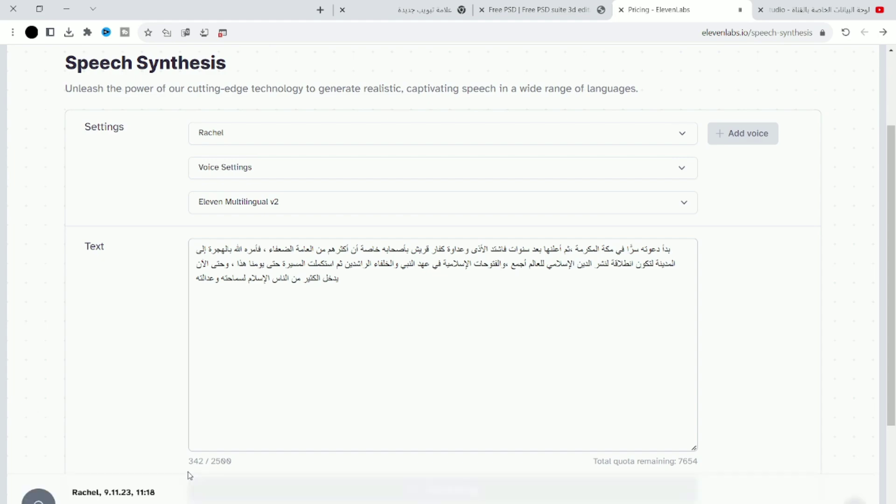
{"action": "scroll", "coordinate": [268, 442], "scroll_direction": "down", "scroll_amount": 3}
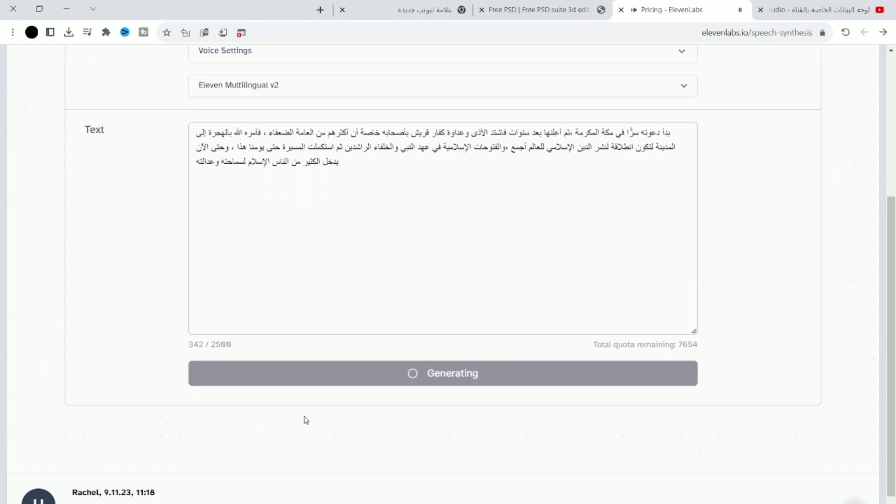
{"action": "scroll", "coordinate": [305, 420], "scroll_direction": "up", "scroll_amount": 3}
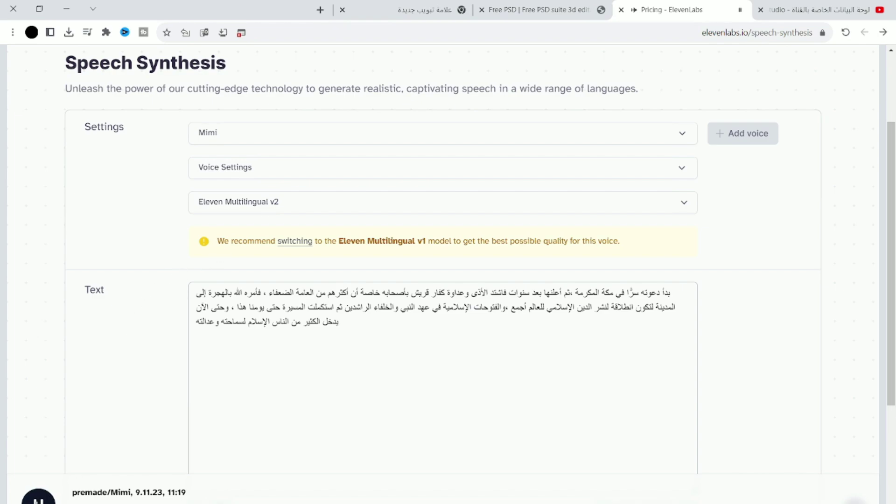
Step: Pause the Mimi clip and switch the speech model to Eleven Multilingual v1
{"action": "left_click", "coordinate": [38, 498]}
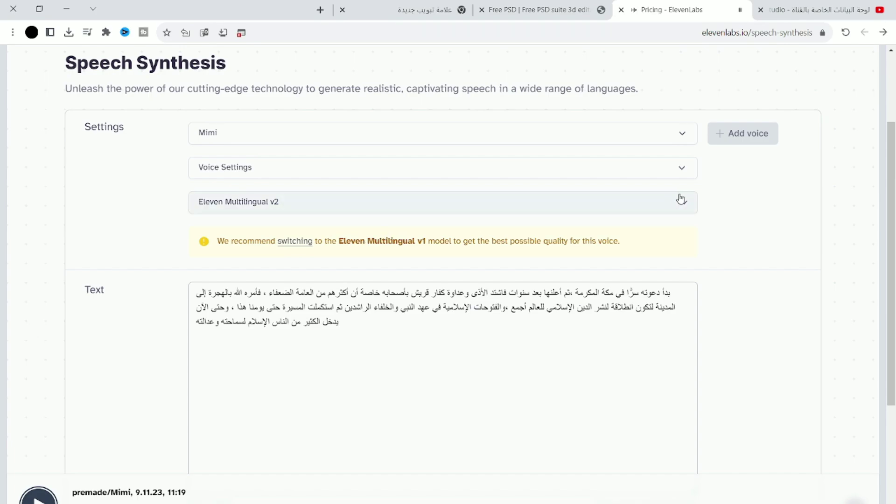
{"action": "left_click", "coordinate": [693, 204]}
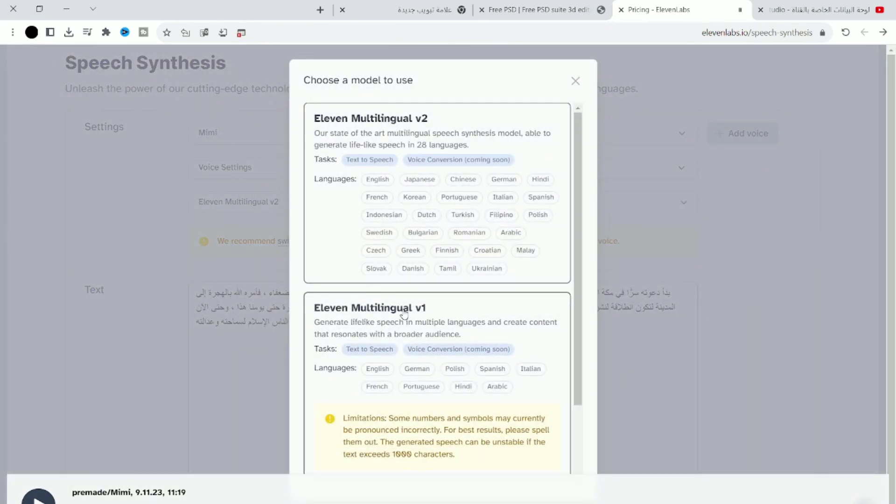
{"action": "left_click", "coordinate": [404, 315]}
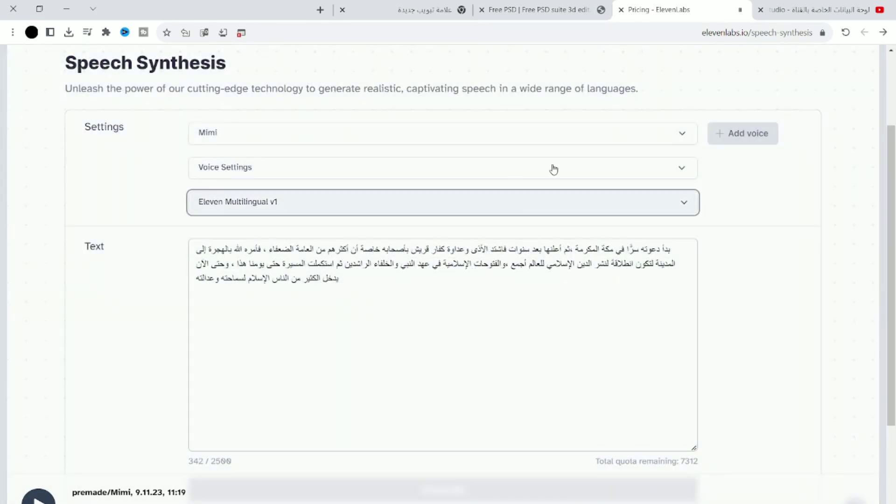
Step: Change the voice to Adam and generate the speech from the same passage
{"action": "left_click", "coordinate": [681, 133]}
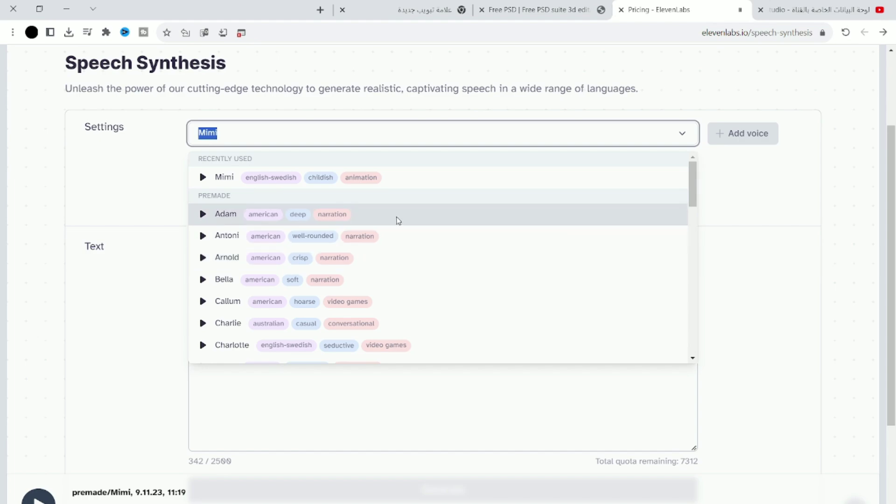
{"action": "left_click", "coordinate": [399, 220]}
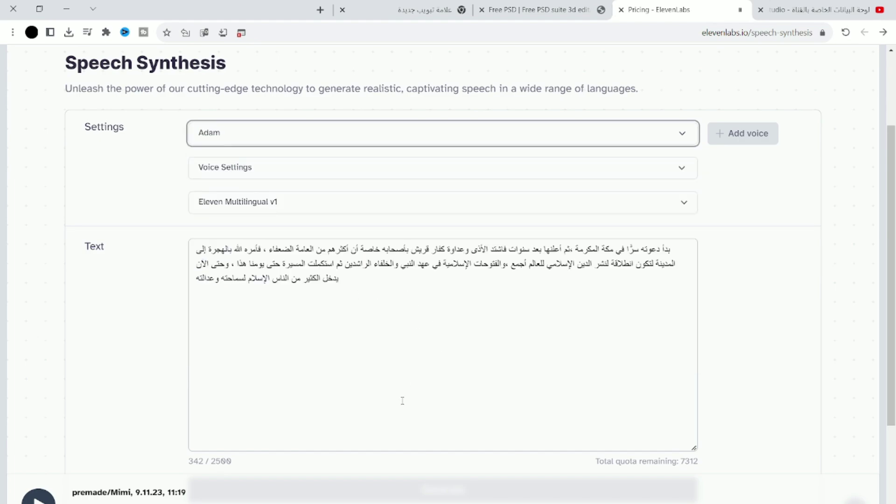
{"action": "scroll", "coordinate": [336, 442], "scroll_direction": "down", "scroll_amount": 1}
{"action": "left_click", "coordinate": [336, 433]}
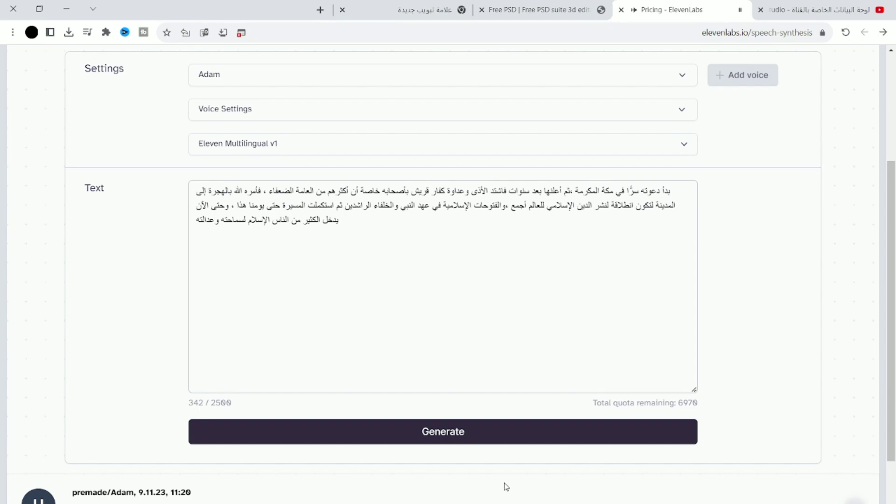
Step: Replace the passage with the Arabic text on content creation starting "صناعة المحتوى هي عملية إنشاء محتوى جديد" and generate it with the Adam voice
{"action": "scroll", "coordinate": [398, 444], "scroll_direction": "down", "scroll_amount": 2}
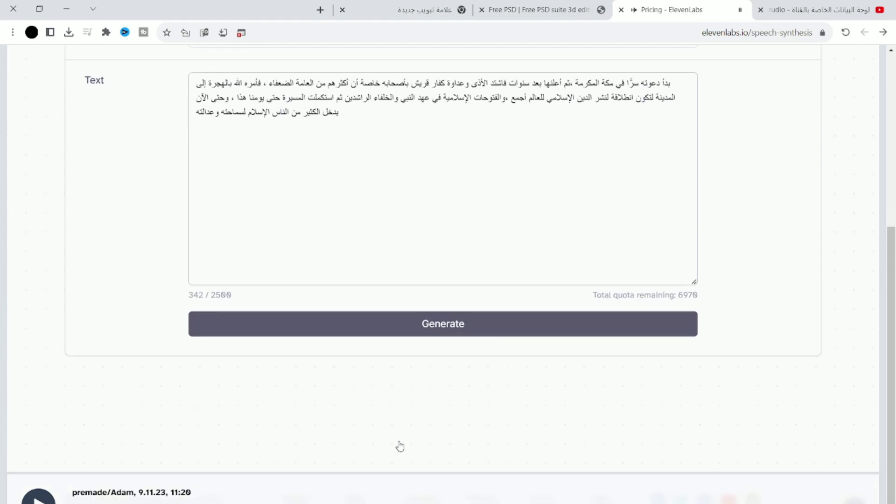
{"action": "scroll", "coordinate": [398, 443], "scroll_direction": "up", "scroll_amount": 2}
{"action": "scroll", "coordinate": [399, 378], "scroll_direction": "up", "scroll_amount": 1}
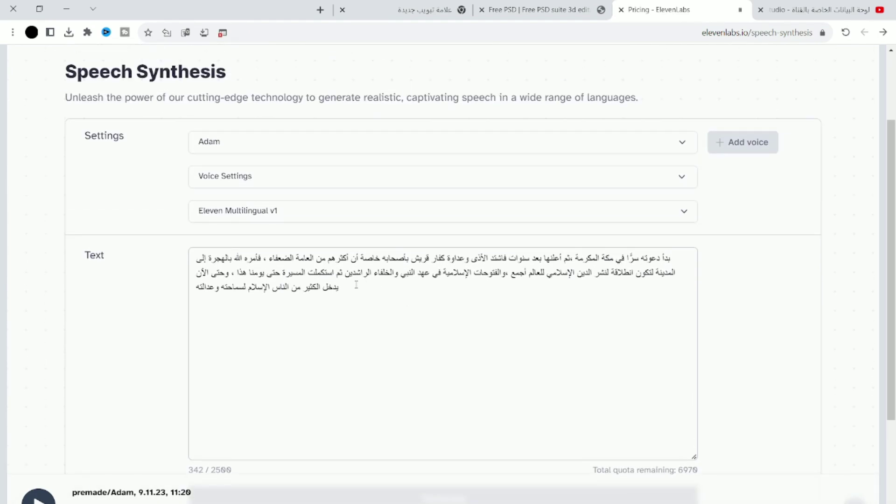
{"action": "scroll", "coordinate": [549, 395], "scroll_direction": "up", "scroll_amount": 1}
{"action": "triple_click", "coordinate": [549, 395]}
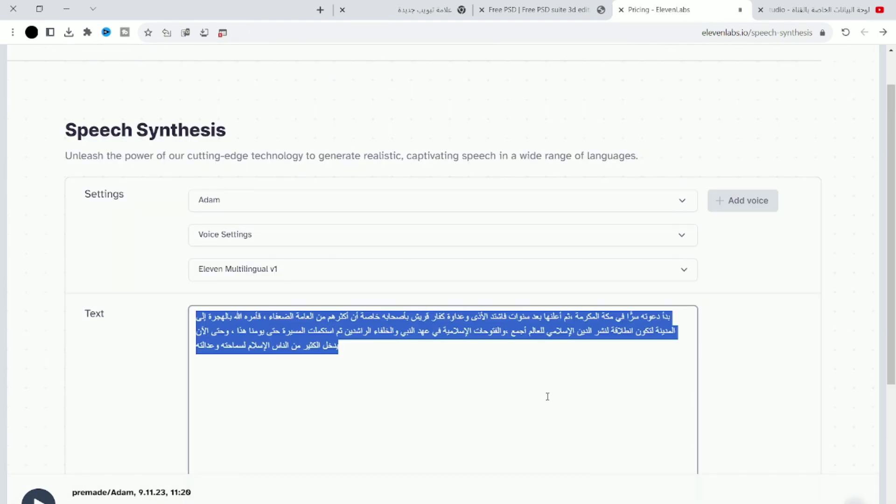
{"action": "type", "text": "صناعة المحتوى هي عملية إنشاء محتوى جديد، سواء كان نصيًا أو مرئيًا أو سمعيًا. وهي عملية إبداعية تتطلب مجموعة من المهارات والخبرات، منها:  مهارات الكتابة والتحرير: هي أهم المهارات المطلوبة في صناعة المحتوى، حيث يجب أن يكون صانع المحتوى قادرًا على كتابة محتوى واضحًا وغنيًا بالمعلومات، خاليًا من الأخطاء اللغوية والإملائية."}
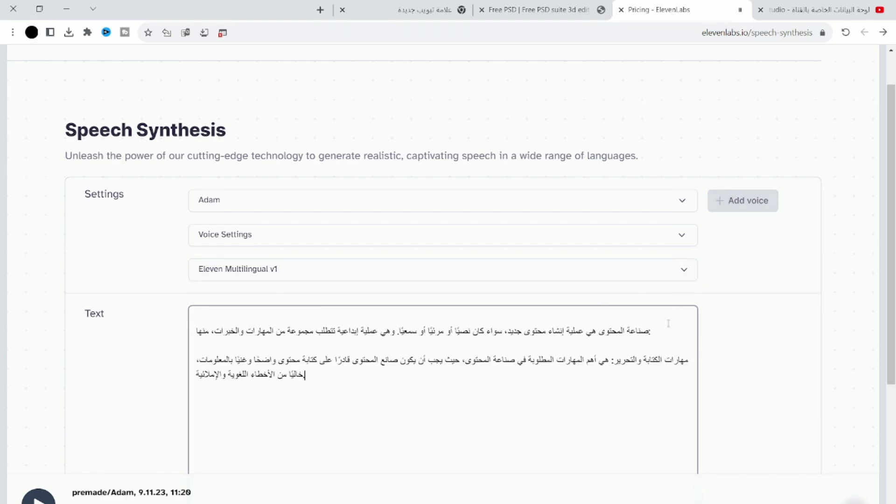
{"action": "scroll", "coordinate": [408, 415], "scroll_direction": "down", "scroll_amount": 2}
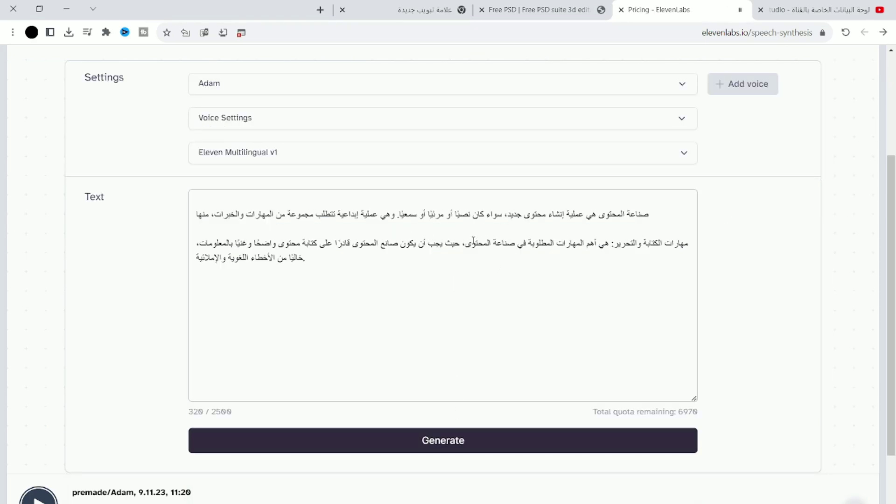
{"action": "left_click", "coordinate": [430, 447]}
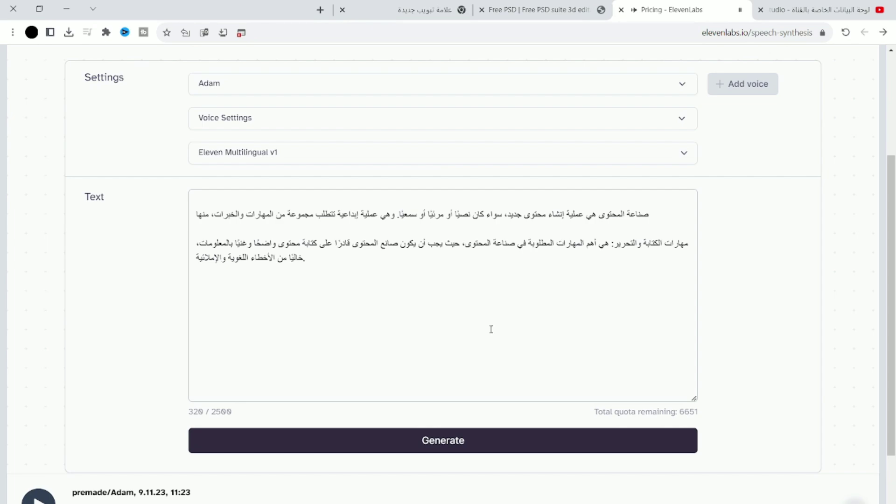
Step: Switch the voice to the recently used Mimi and generate the content creation text
{"action": "scroll", "coordinate": [360, 269], "scroll_direction": "up", "scroll_amount": 1}
{"action": "left_click", "coordinate": [688, 138]}
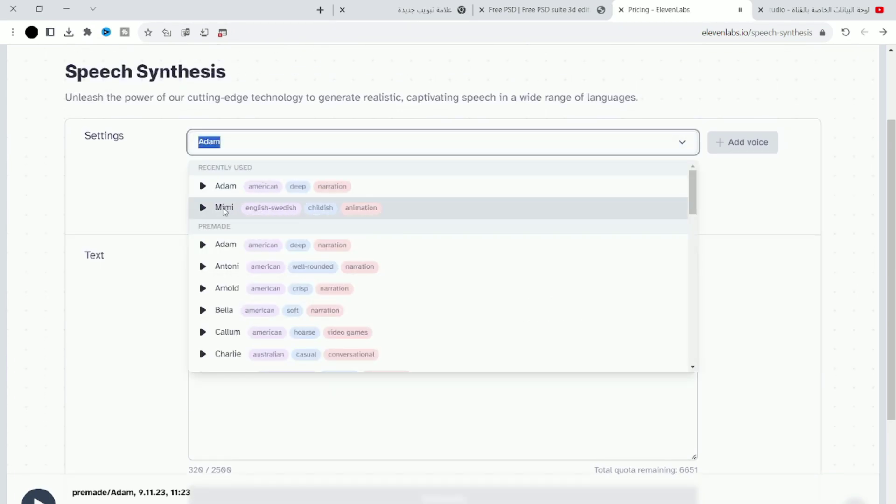
{"action": "left_click", "coordinate": [224, 210]}
{"action": "scroll", "coordinate": [465, 416], "scroll_direction": "down", "scroll_amount": 3}
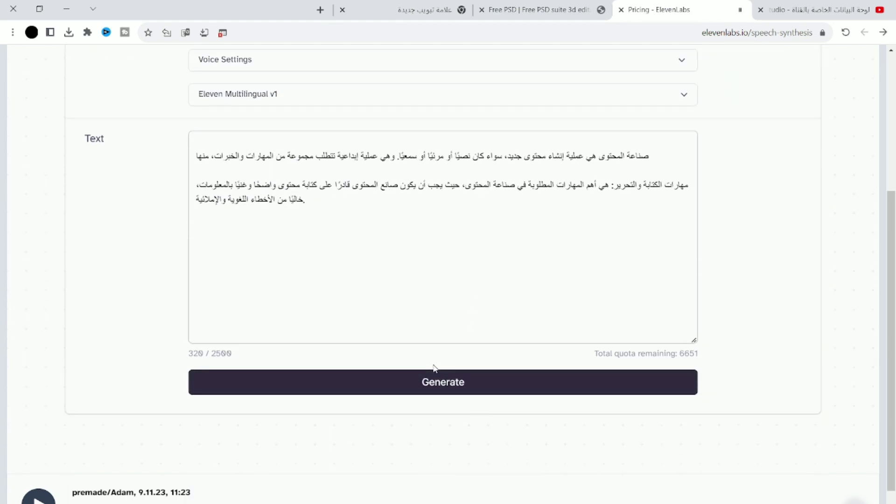
{"action": "left_click", "coordinate": [433, 375]}
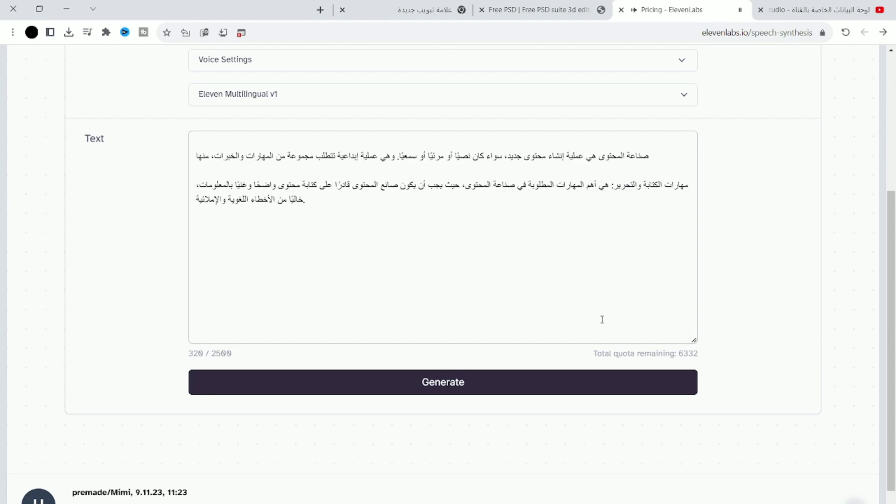
Step: Replace the text with the English passage starting "The nuclear power industry is contained because the production of nuclear fuel" and generate it with the Mimi voice
{"action": "scroll", "coordinate": [602, 319], "scroll_direction": "up", "scroll_amount": 1}
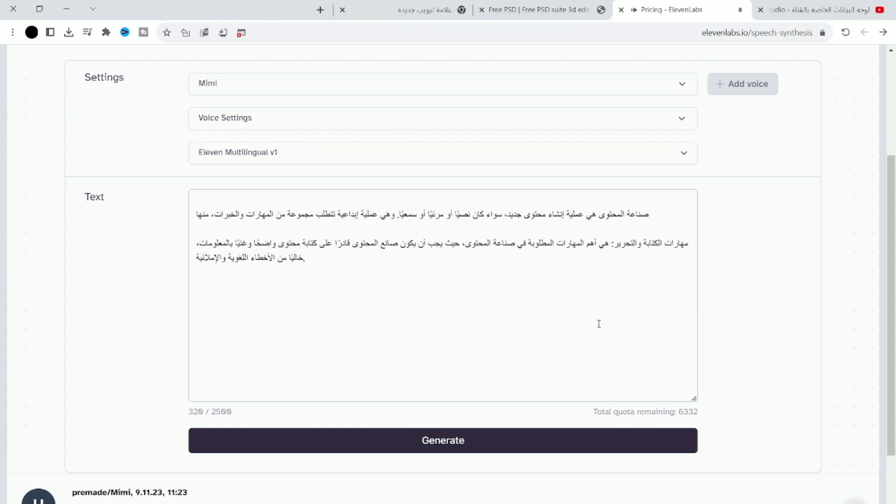
{"action": "scroll", "coordinate": [569, 322], "scroll_direction": "up", "scroll_amount": 1}
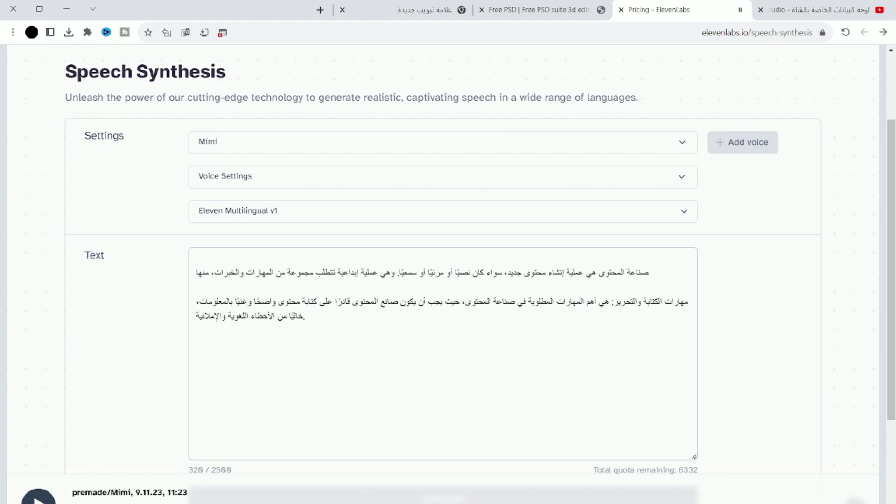
{"action": "key", "text": "ctrl+a"}
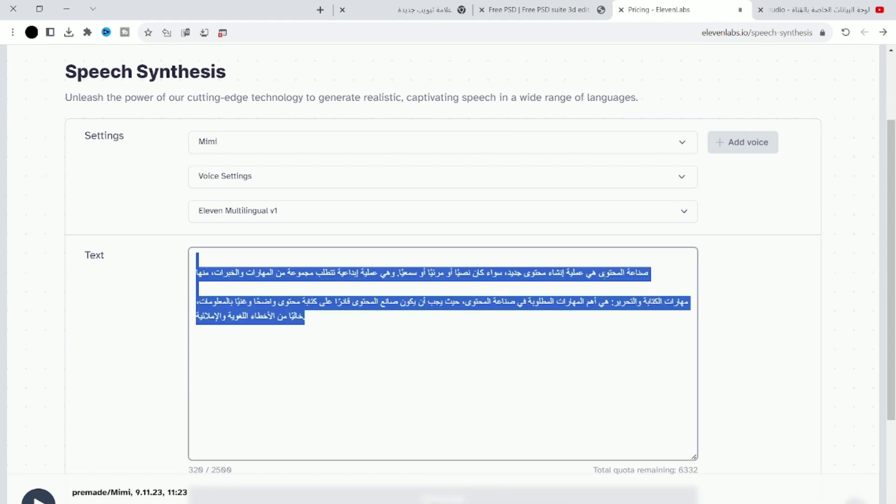
{"action": "type", "text": "The nuclear power industry is contained because the production of nuclear fuel and the operation of nuclear power plants require strict safety measures to prevent radiation leaks. Chemical industry: The chemical industry is contained because the production of chemicals can be hazardous, and the chemicals themselves can be harmful to human health and the environment."}
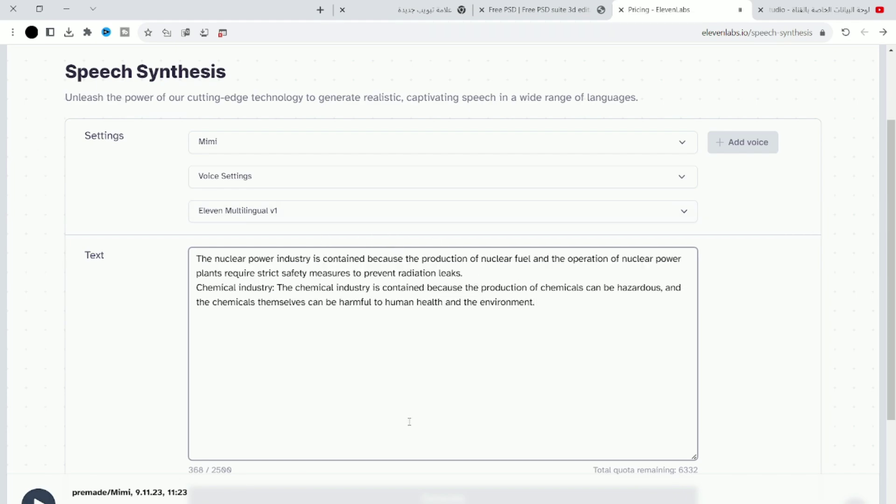
{"action": "scroll", "coordinate": [411, 415], "scroll_direction": "down", "scroll_amount": 3}
{"action": "left_click", "coordinate": [412, 392]}
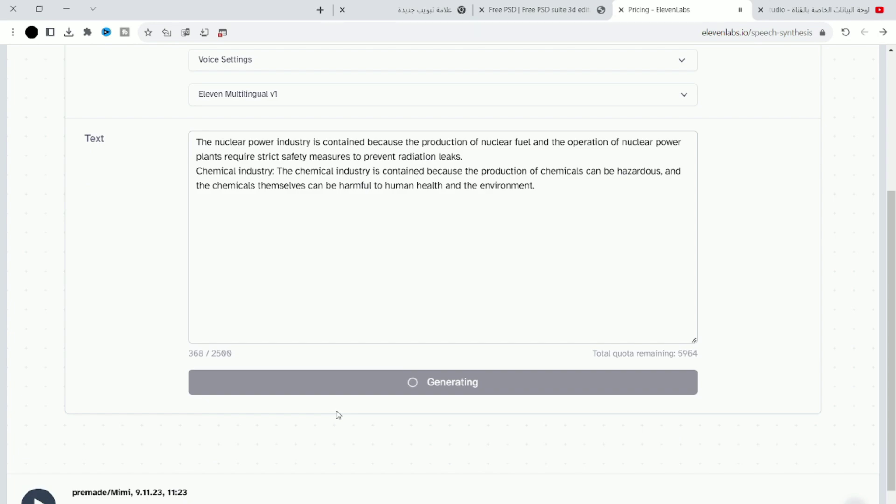
Step: Switch the voice to the recently used Adam for the English passage on the nuclear and chemical industries
{"action": "scroll", "coordinate": [340, 415], "scroll_direction": "up", "scroll_amount": 1}
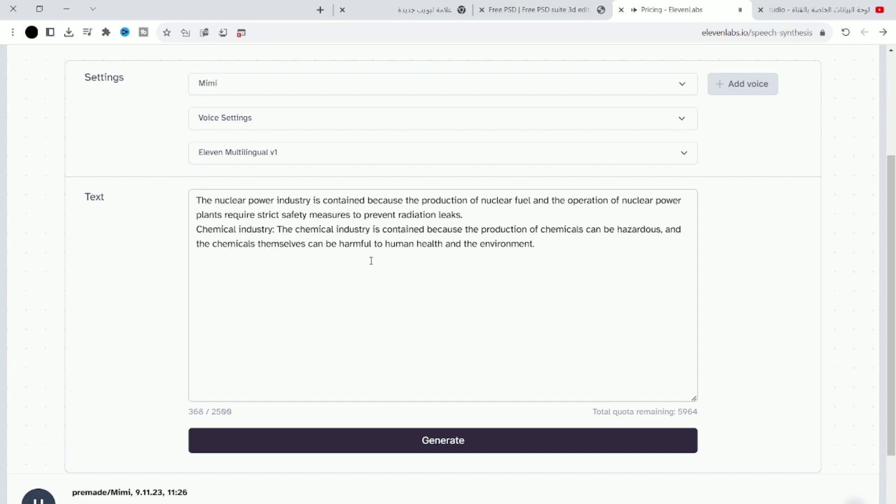
{"action": "scroll", "coordinate": [371, 260], "scroll_direction": "up", "scroll_amount": 2}
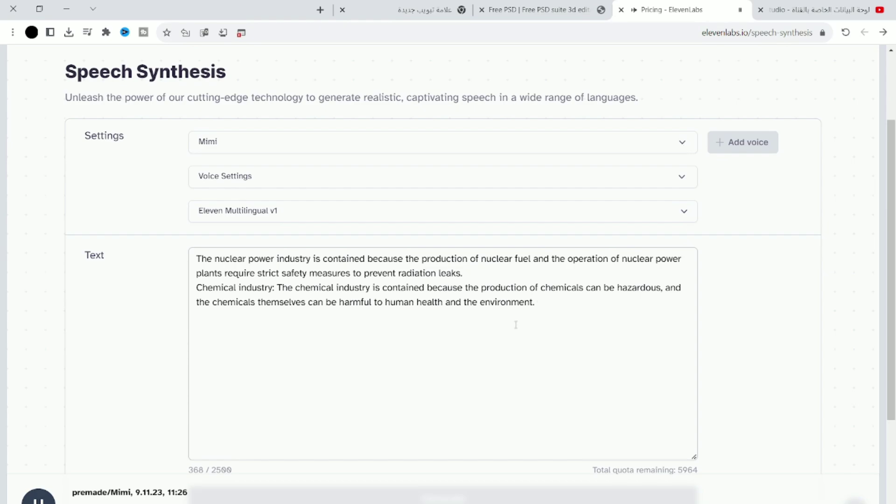
{"action": "left_click", "coordinate": [681, 141]}
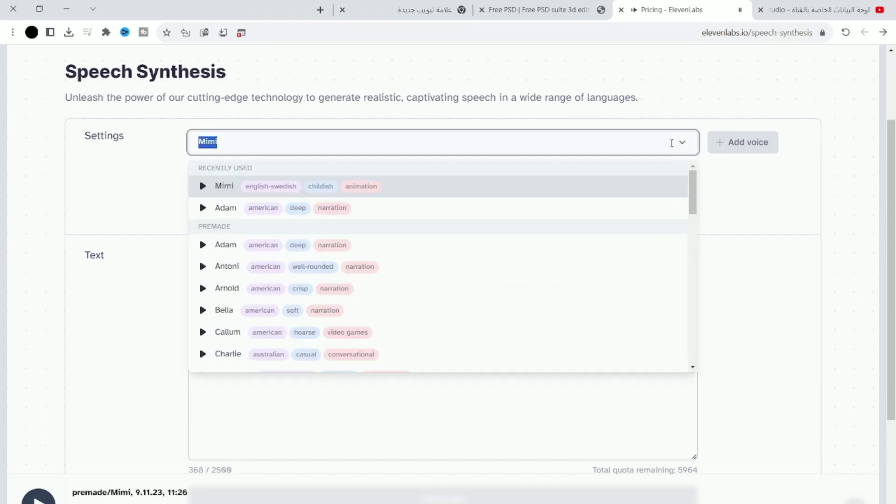
{"action": "left_click", "coordinate": [230, 208]}
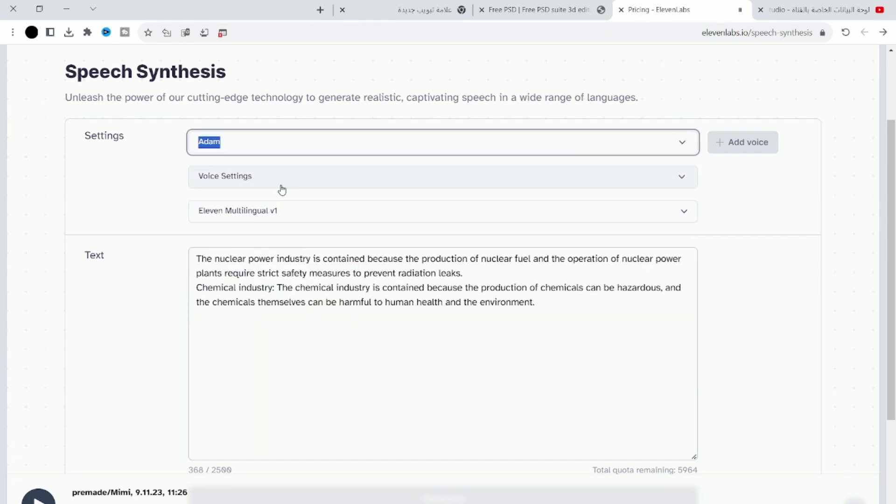
{"action": "scroll", "coordinate": [269, 406], "scroll_direction": "down", "scroll_amount": 3}
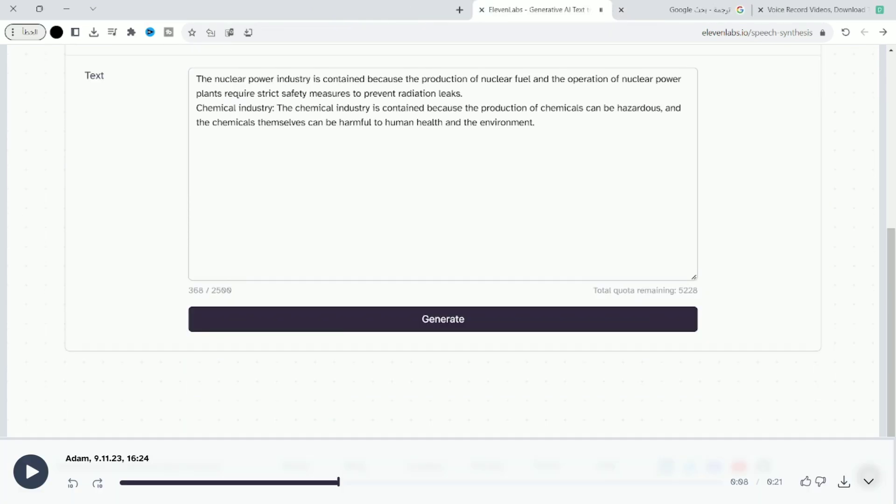